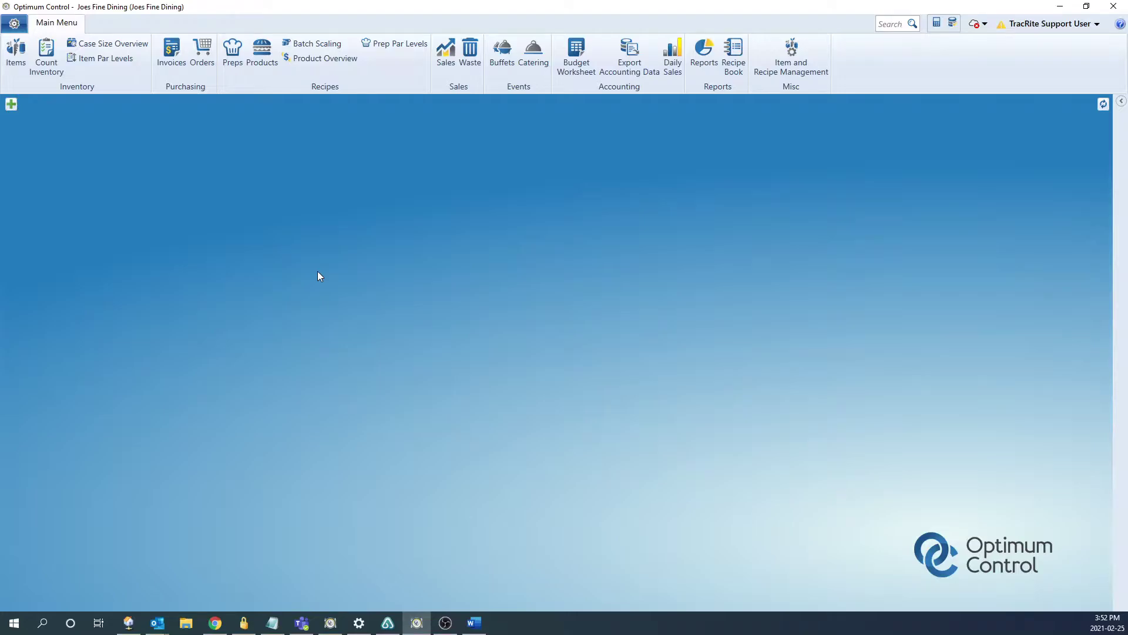
# Show the Inventory tab's February 2021 count calendar and select a day on it.
pyautogui.click(46, 62)
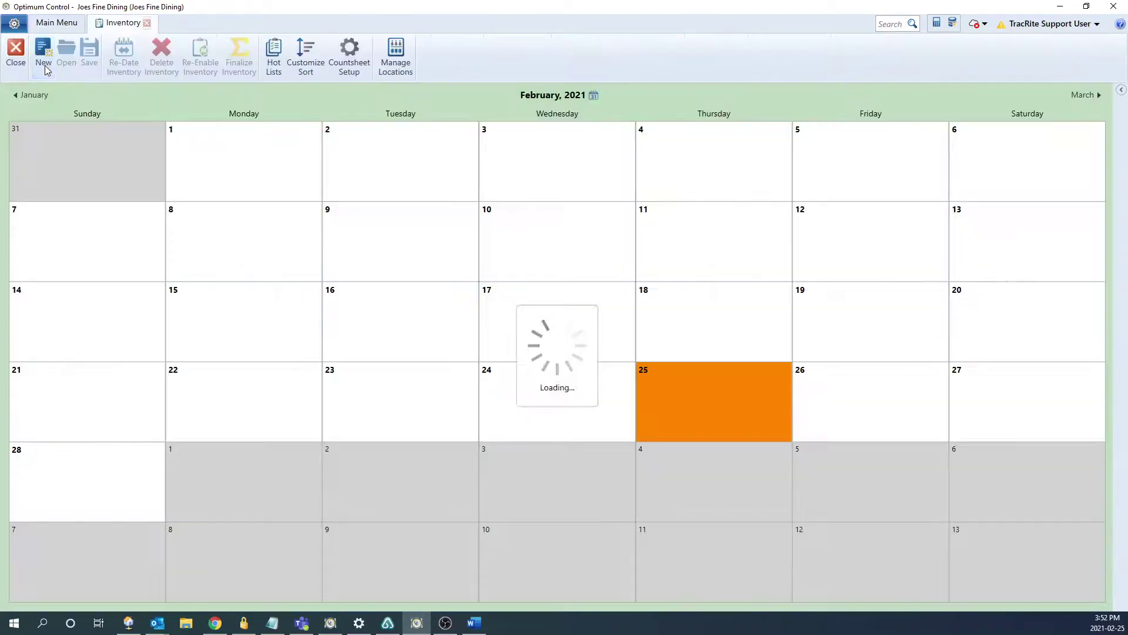
pyautogui.click(107, 162)
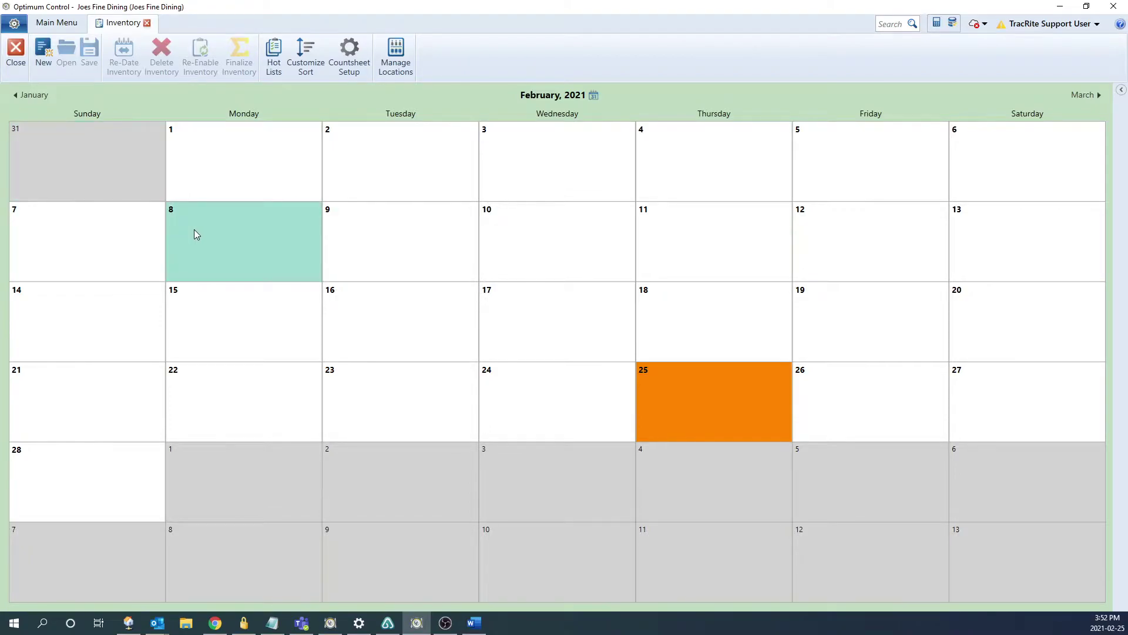
# Create a new All Items inventory count dated 2021-02-25 using a single count sheet.
pyautogui.click(43, 56)
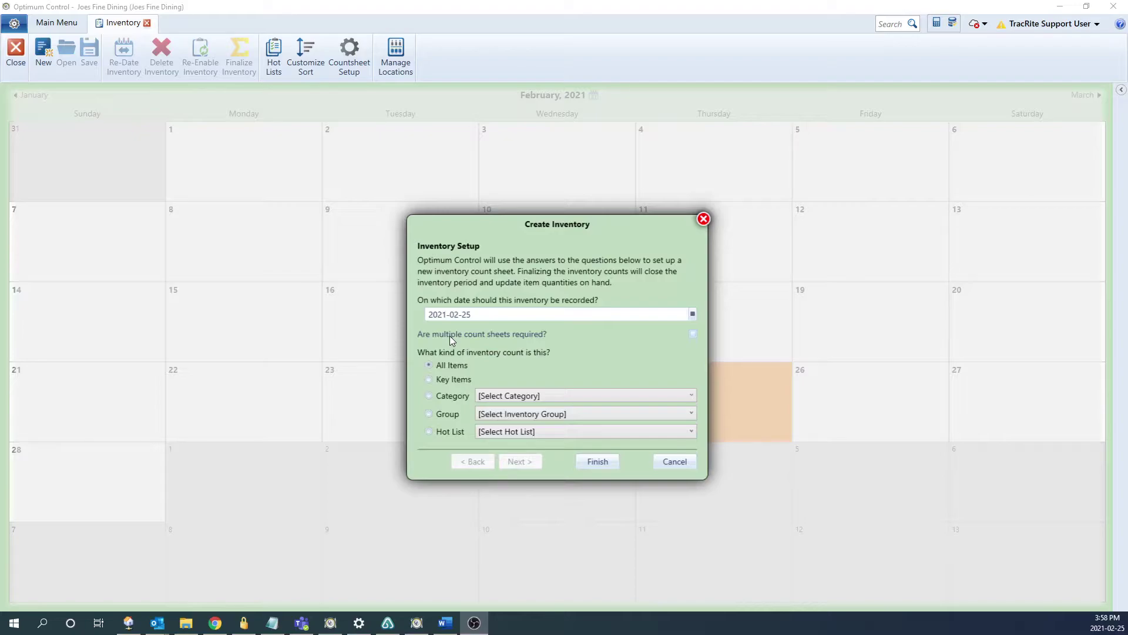
pyautogui.click(693, 334)
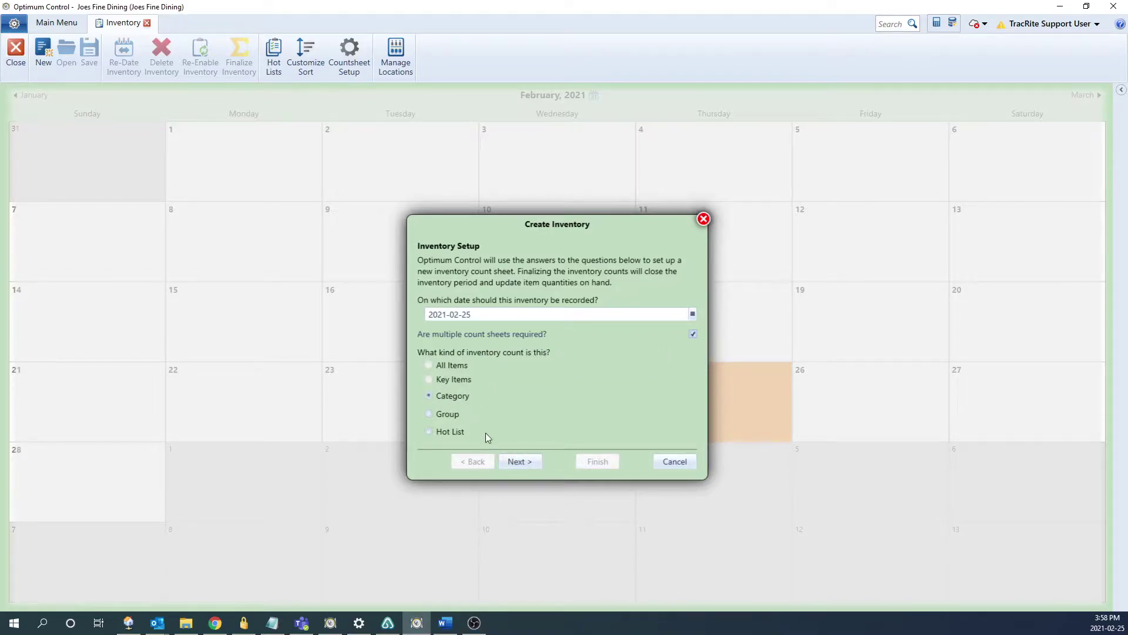
pyautogui.click(520, 462)
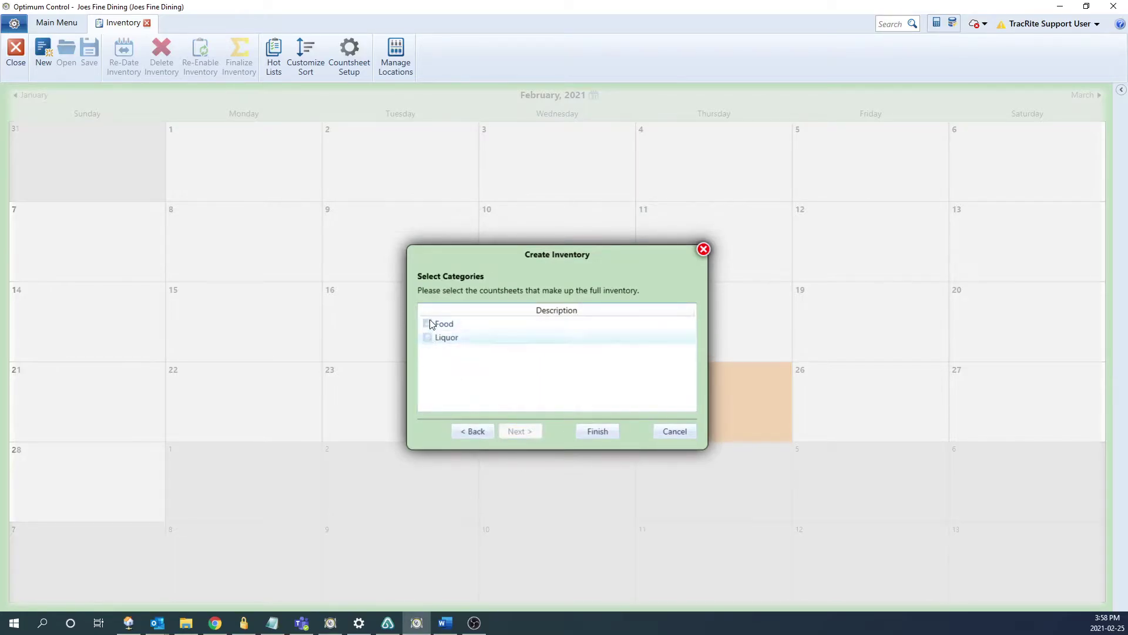
pyautogui.click(470, 431)
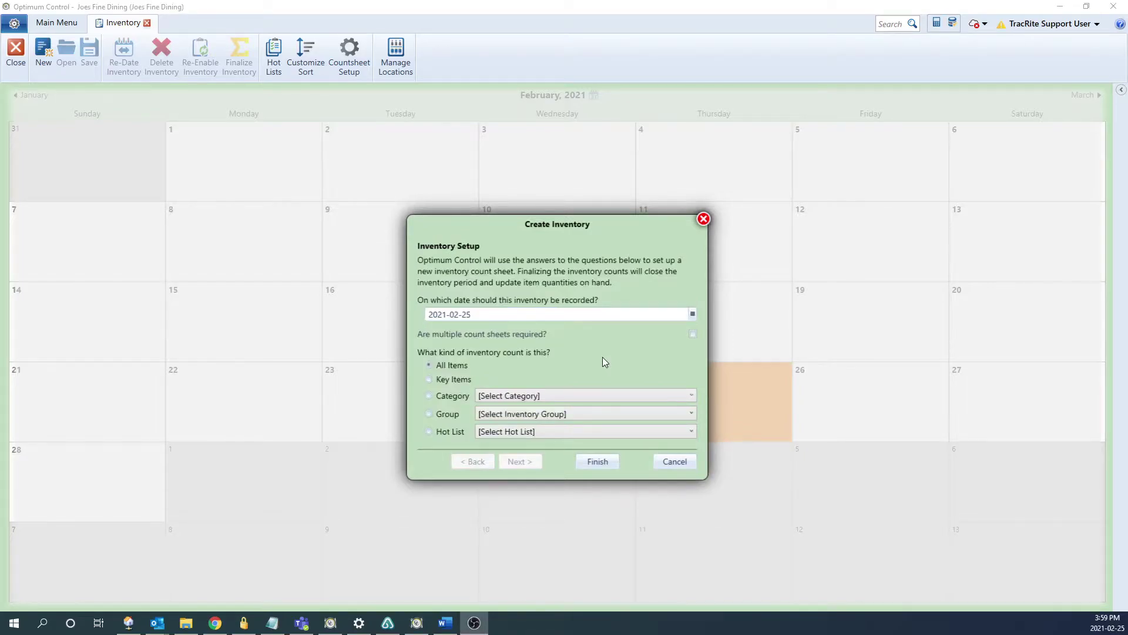
pyautogui.click(585, 464)
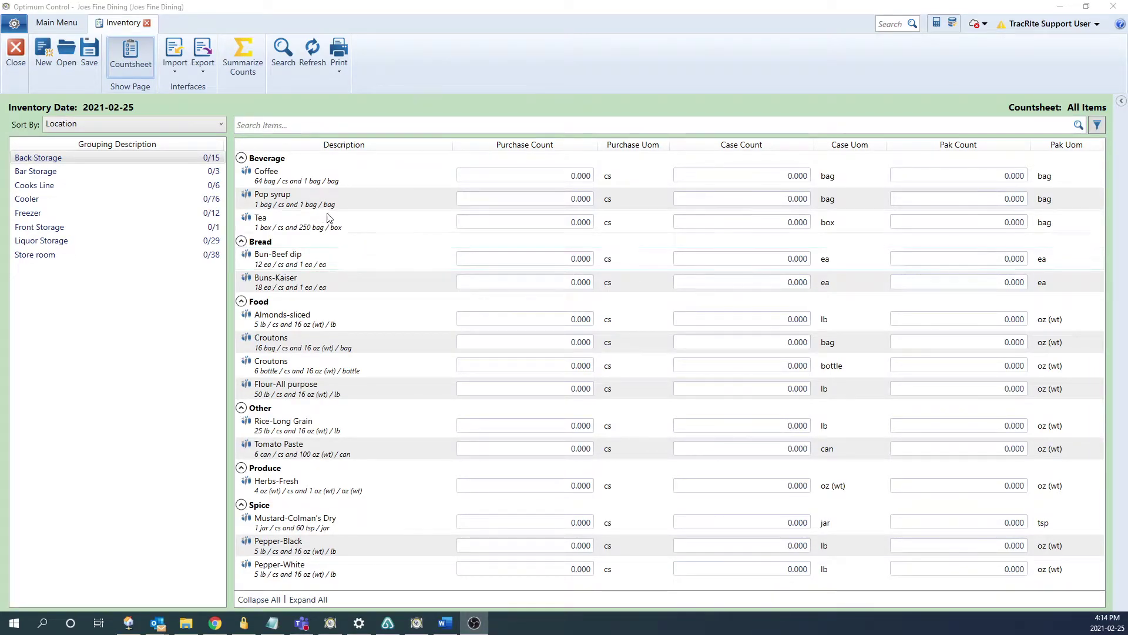
pyautogui.click(102, 124)
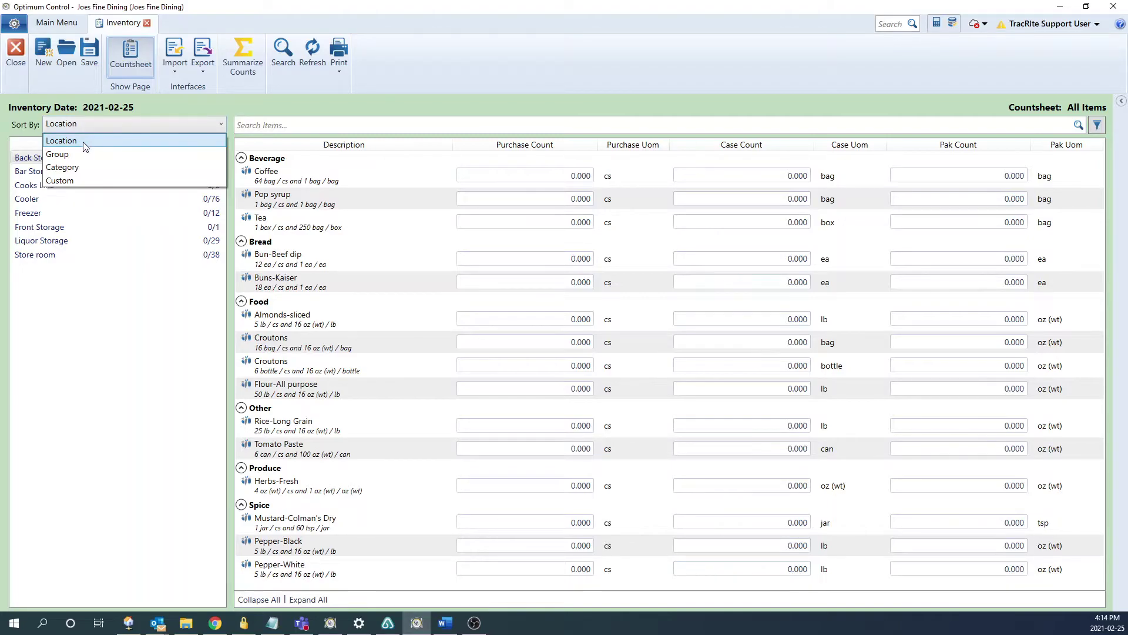
pyautogui.click(84, 146)
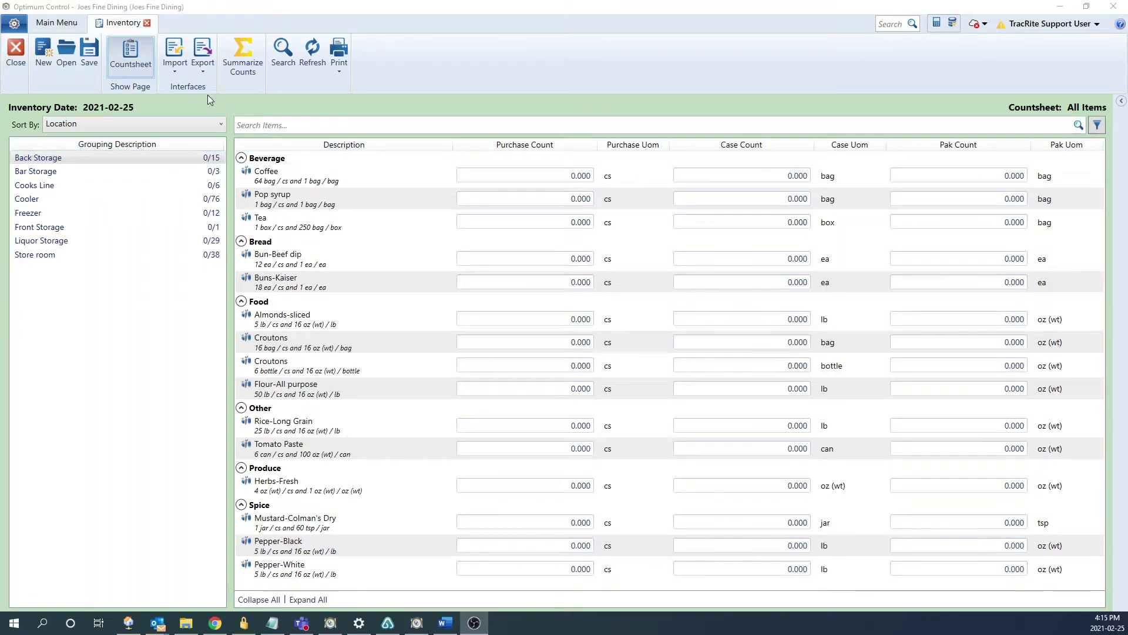
pyautogui.click(337, 68)
pyautogui.click(339, 69)
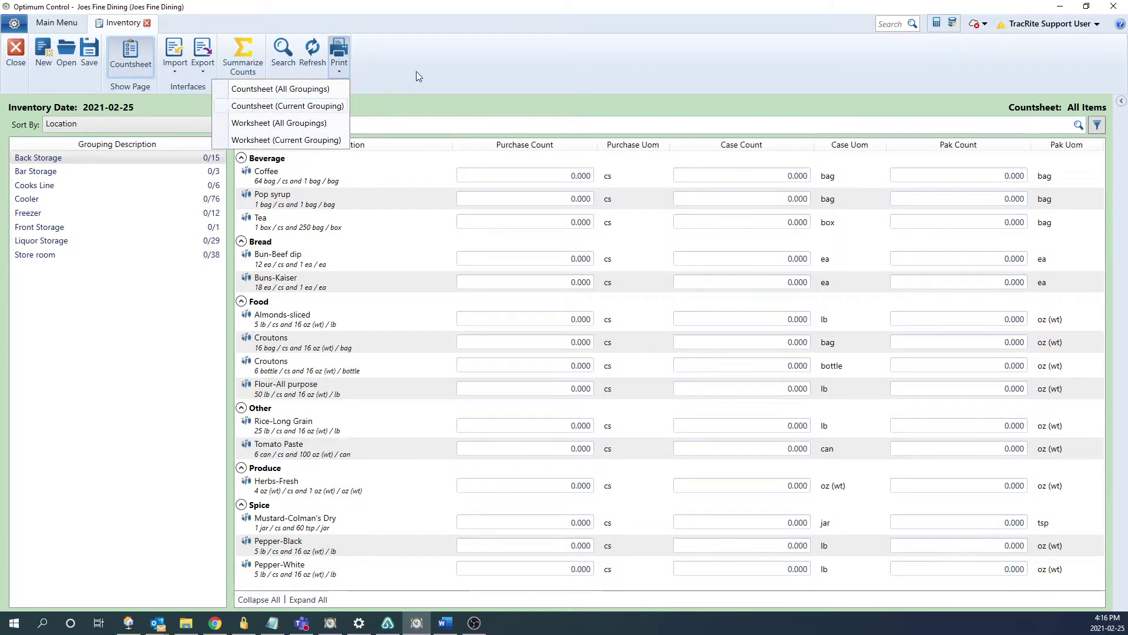
pyautogui.click(439, 63)
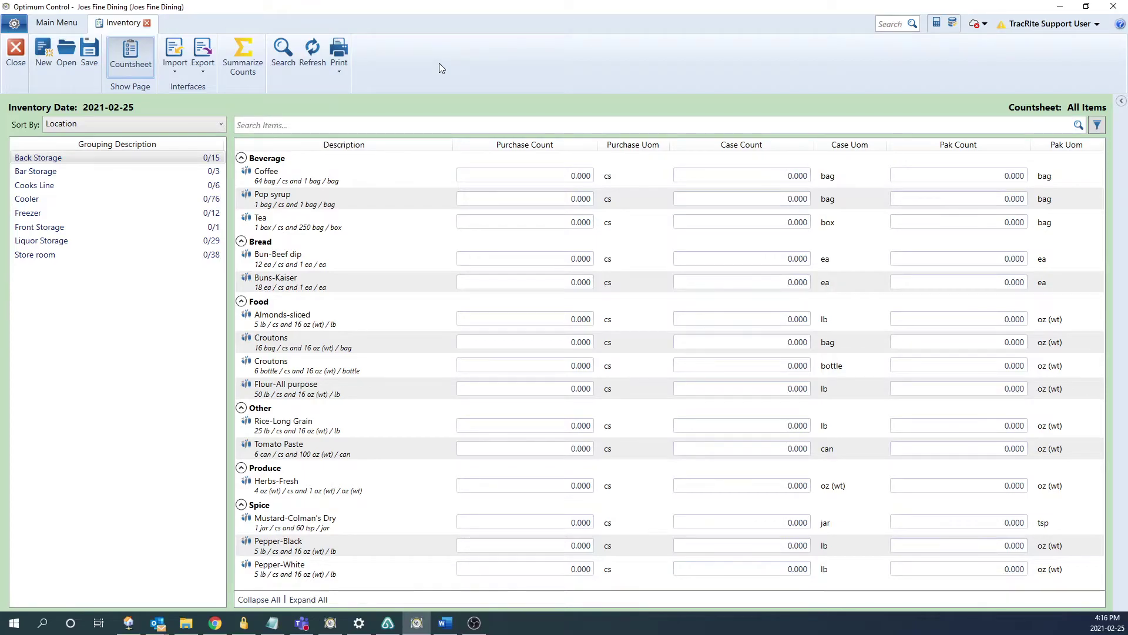
pyautogui.click(202, 66)
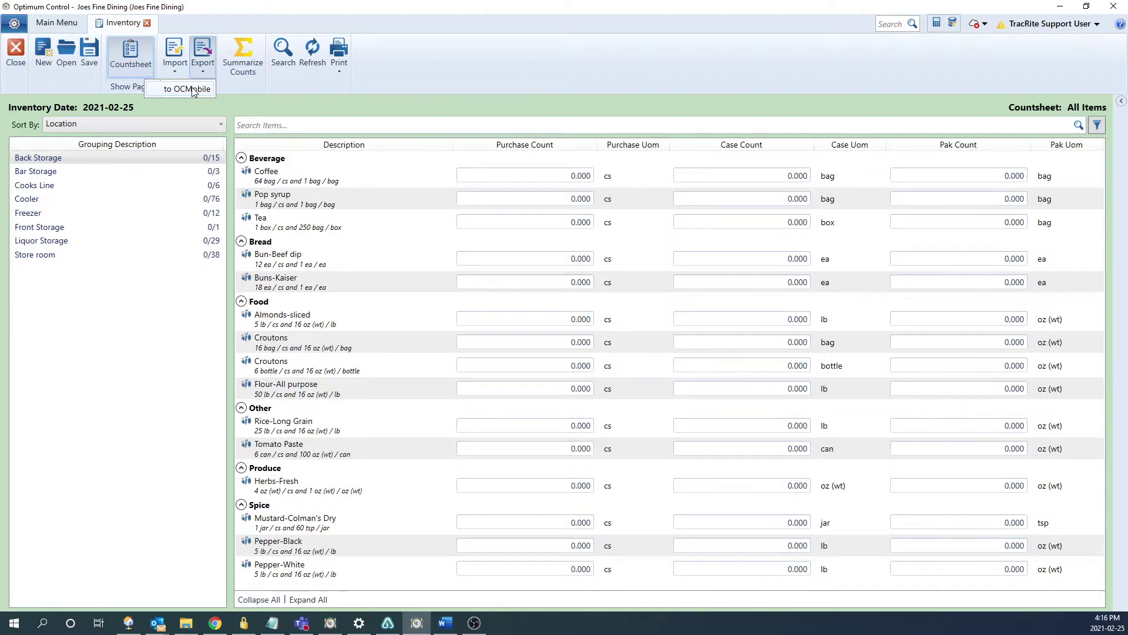
pyautogui.click(192, 90)
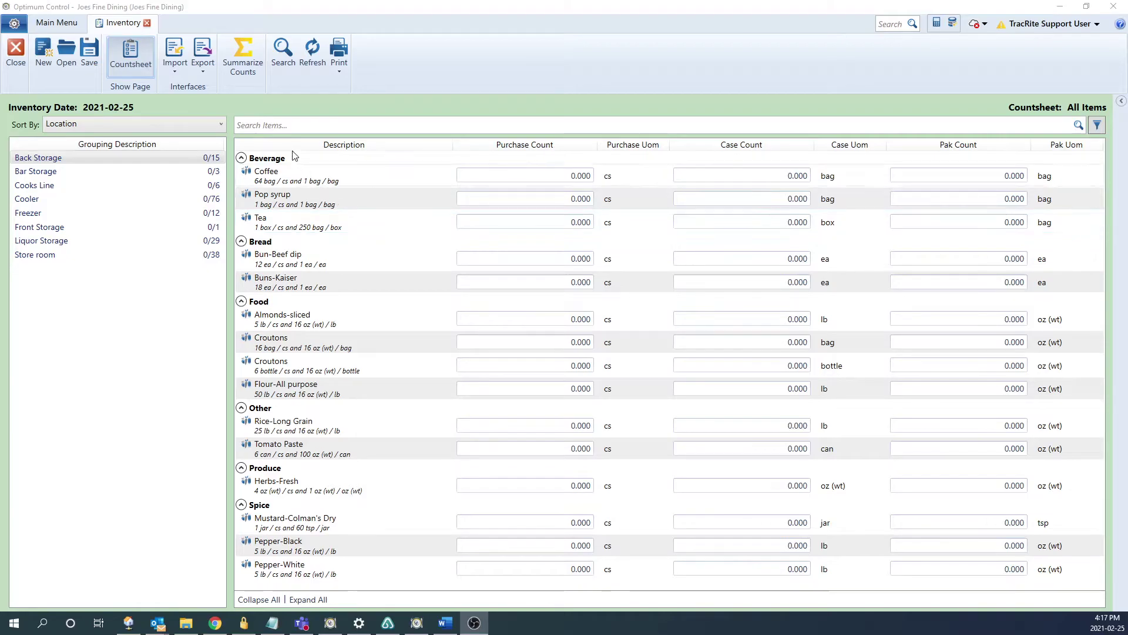
pyautogui.click(184, 70)
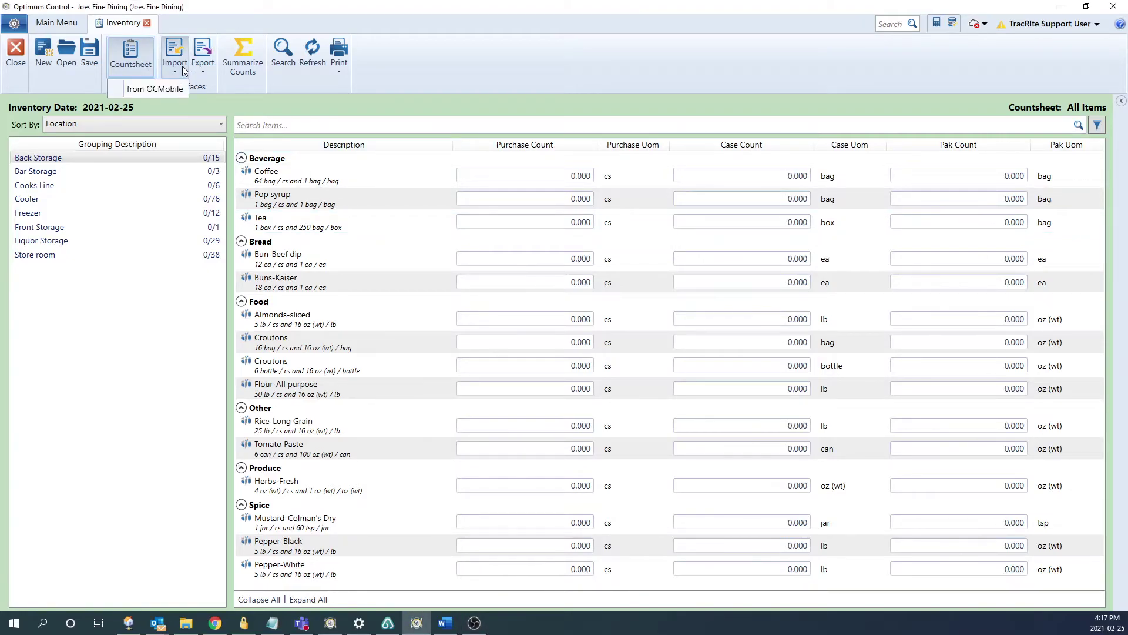
pyautogui.click(490, 59)
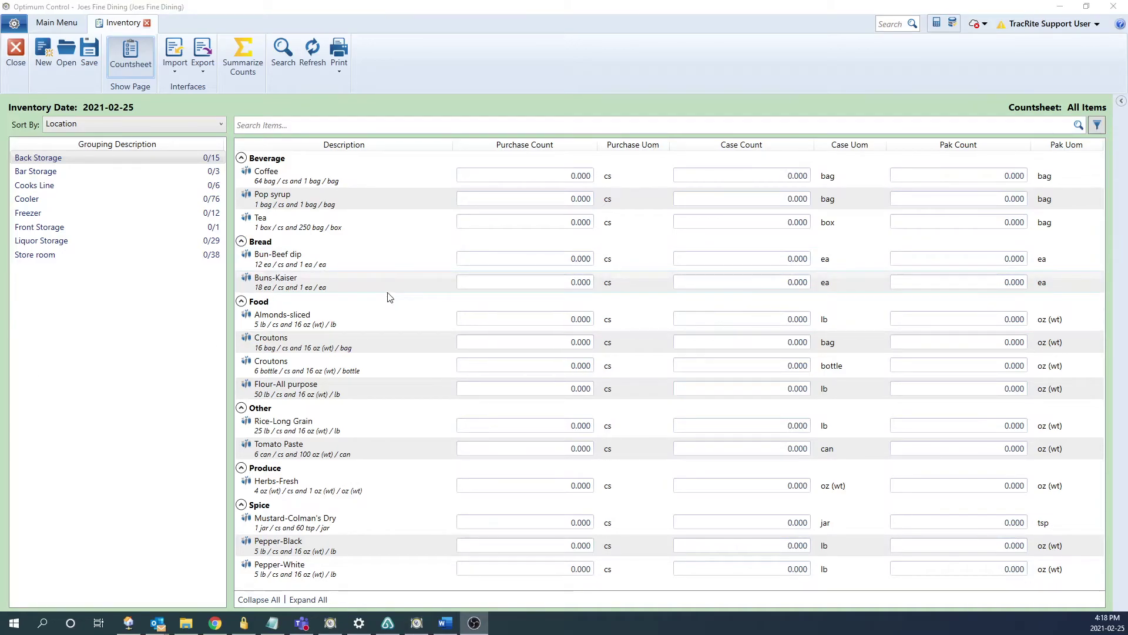
# Enter coffee's count as purchase count 2 cases and case count 13 bags.
pyautogui.click(556, 175)
pyautogui.click(788, 175)
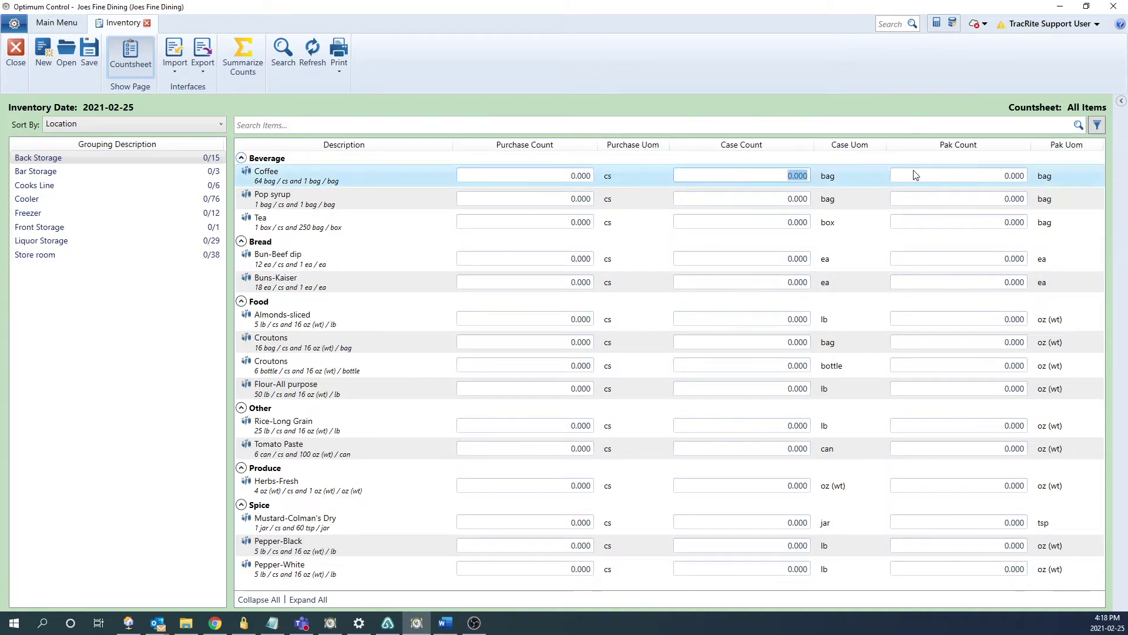
pyautogui.click(915, 175)
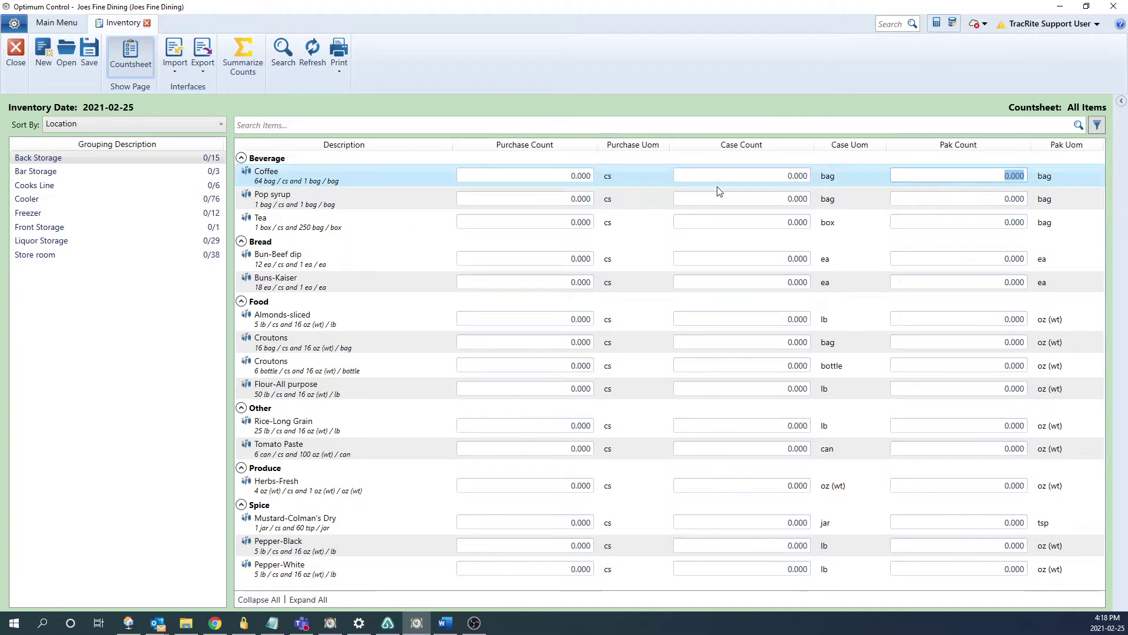
pyautogui.click(524, 180)
pyautogui.write('2')
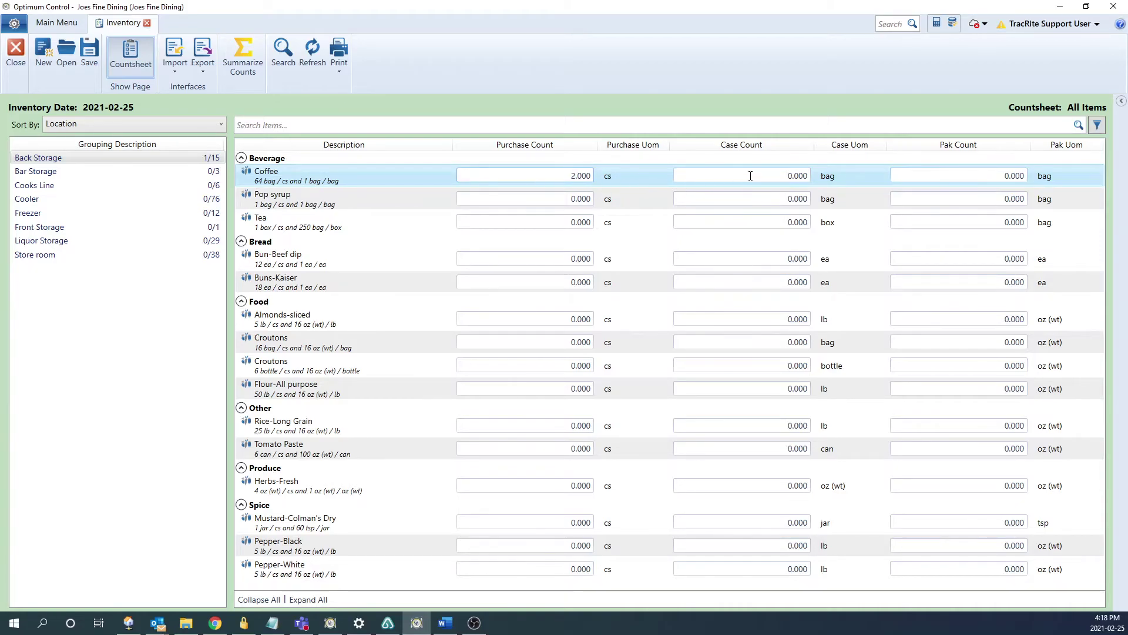
pyautogui.click(751, 176)
pyautogui.write('13')
pyautogui.click(942, 176)
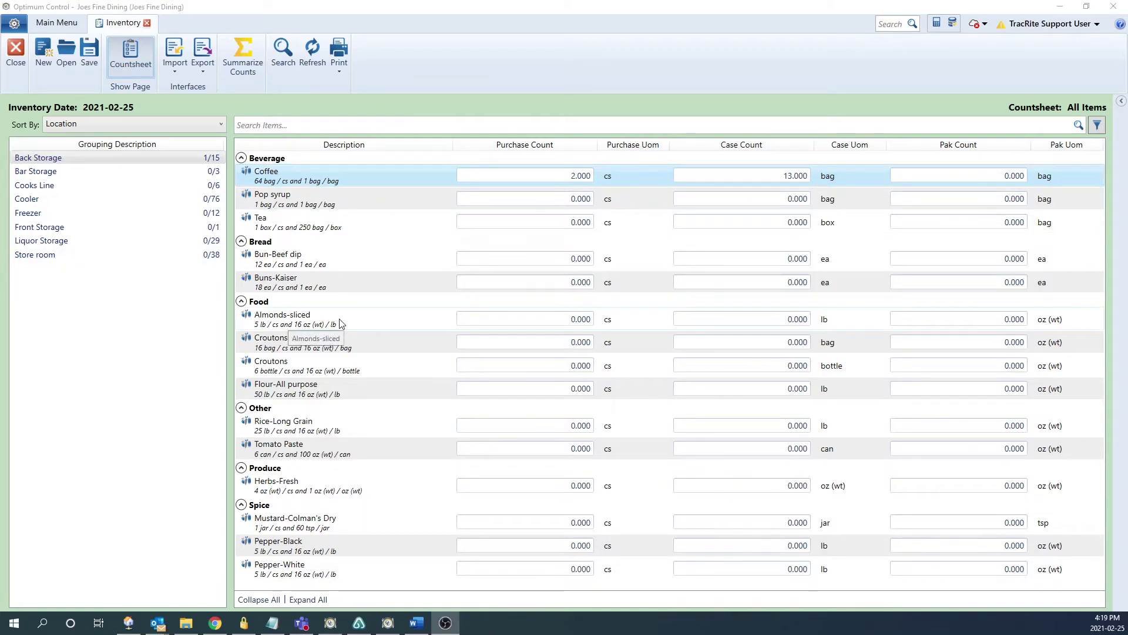
# Summarize and finalize the 2021-02-25 count at $88.00, then reopen the count sheet for adjustment.
pyautogui.click(238, 68)
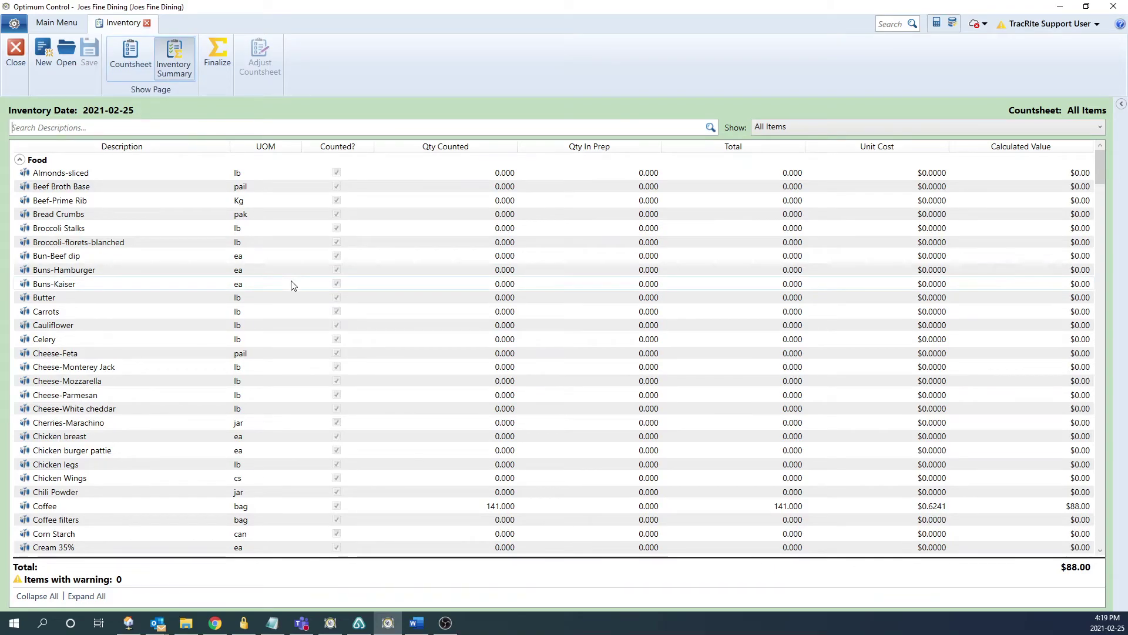
pyautogui.click(214, 51)
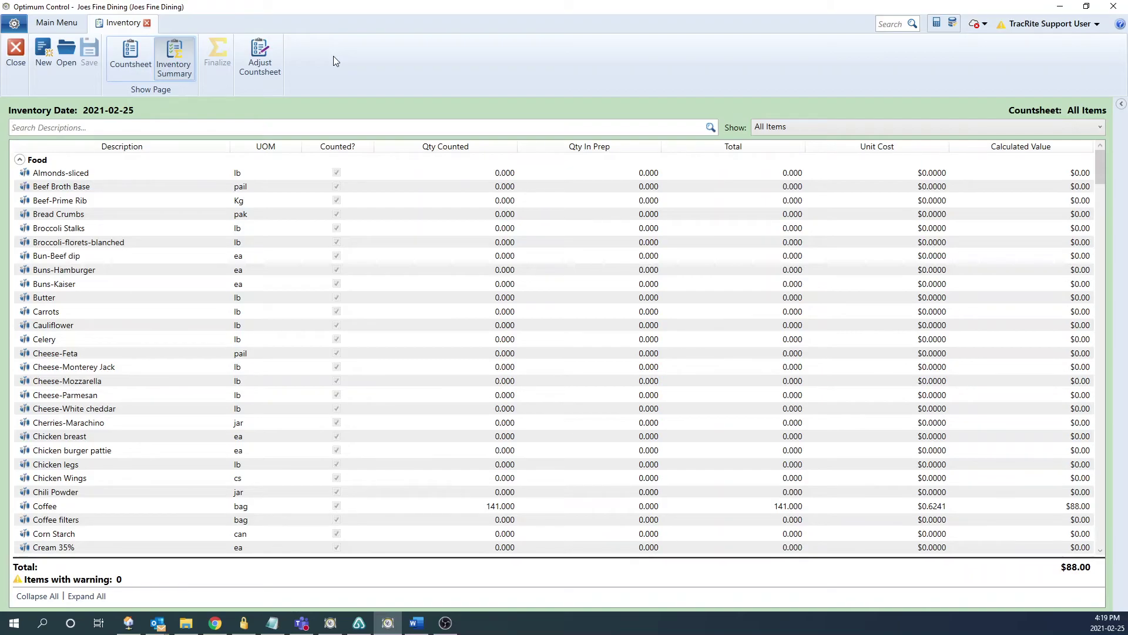
pyautogui.click(274, 61)
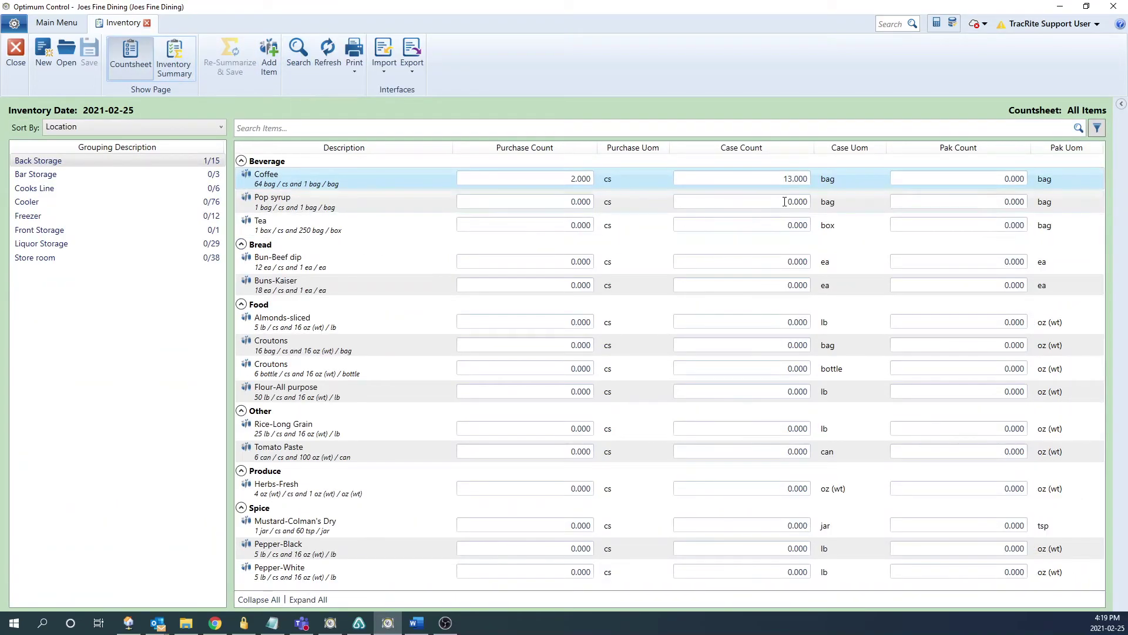
# Change coffee's case count to 11 bags and re-save with the reason 'wrong count'.
pyautogui.click(787, 181)
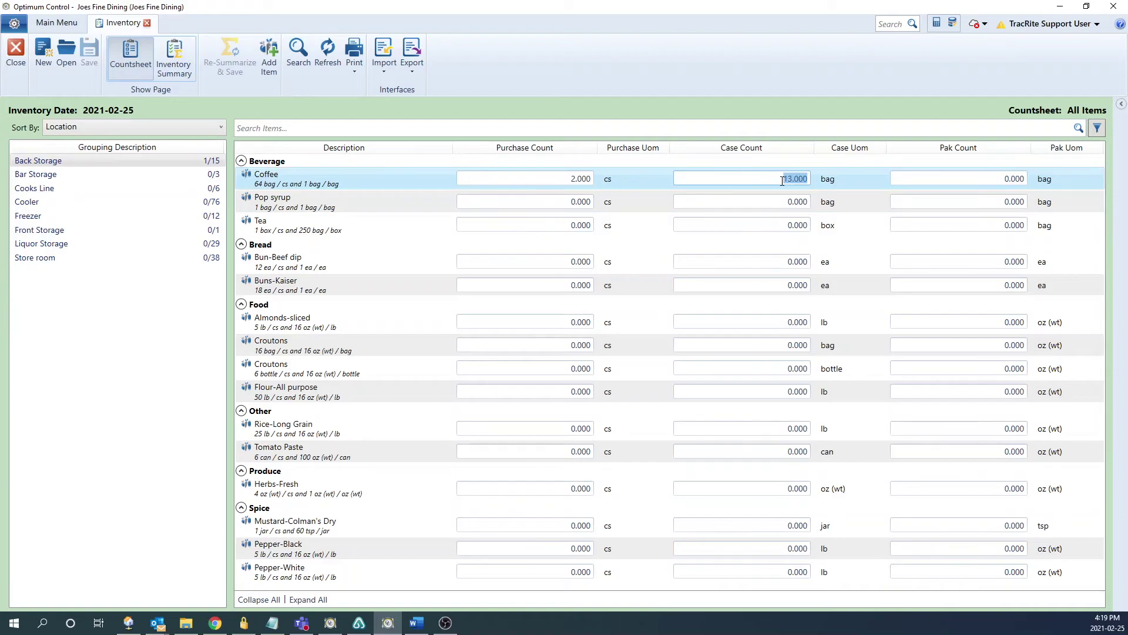
pyautogui.write('11')
pyautogui.press('Return')
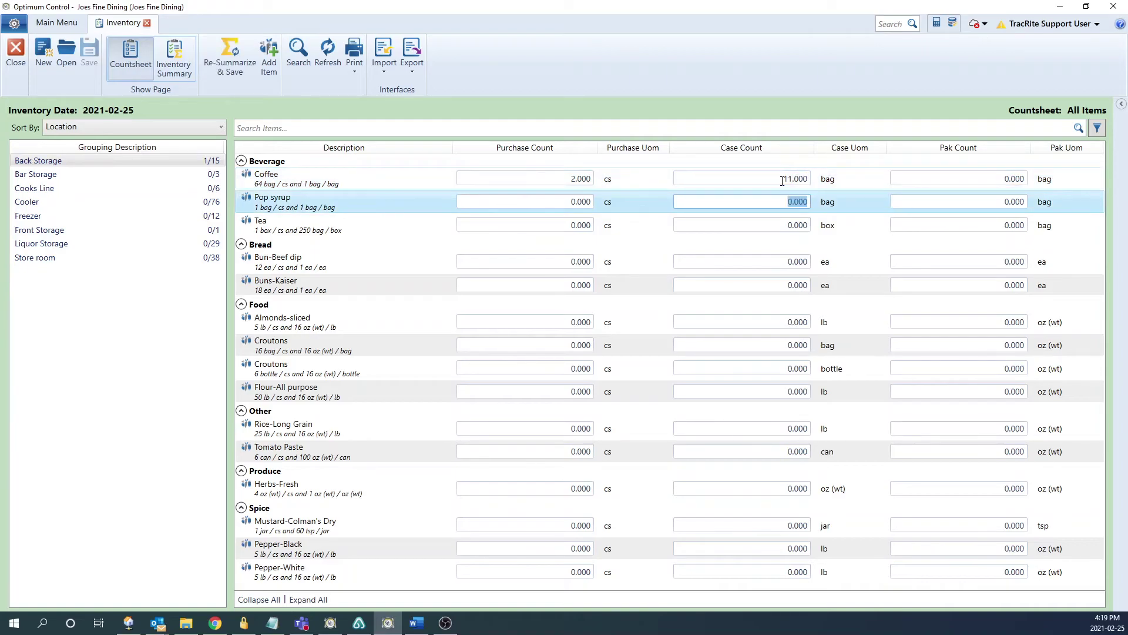
pyautogui.click(241, 71)
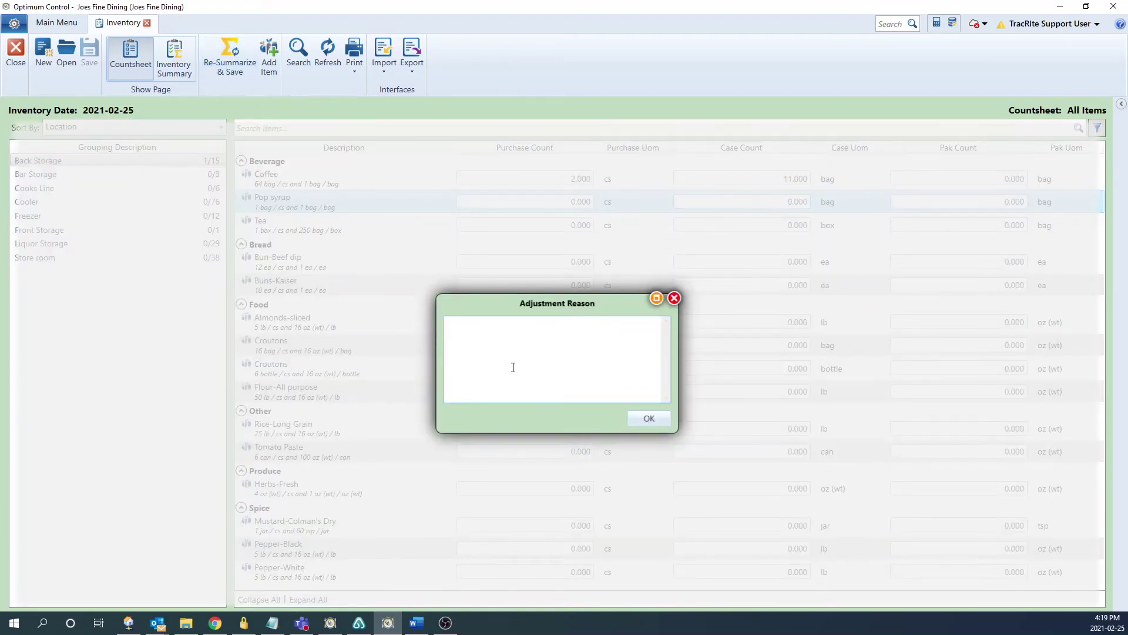
pyautogui.write('wrong count')
pyautogui.click(643, 418)
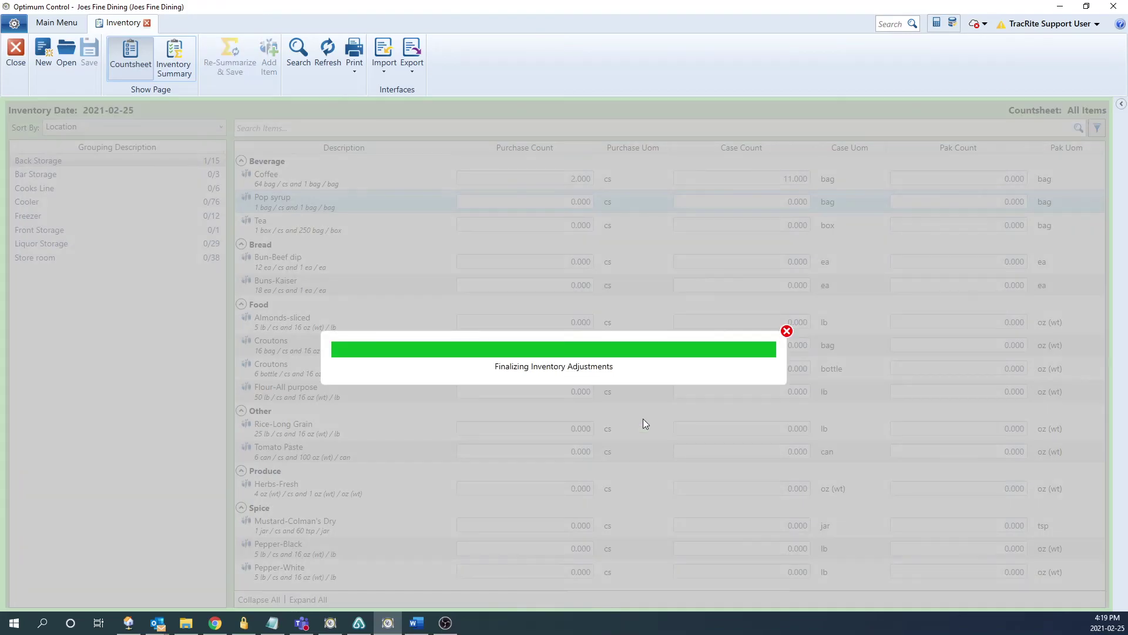